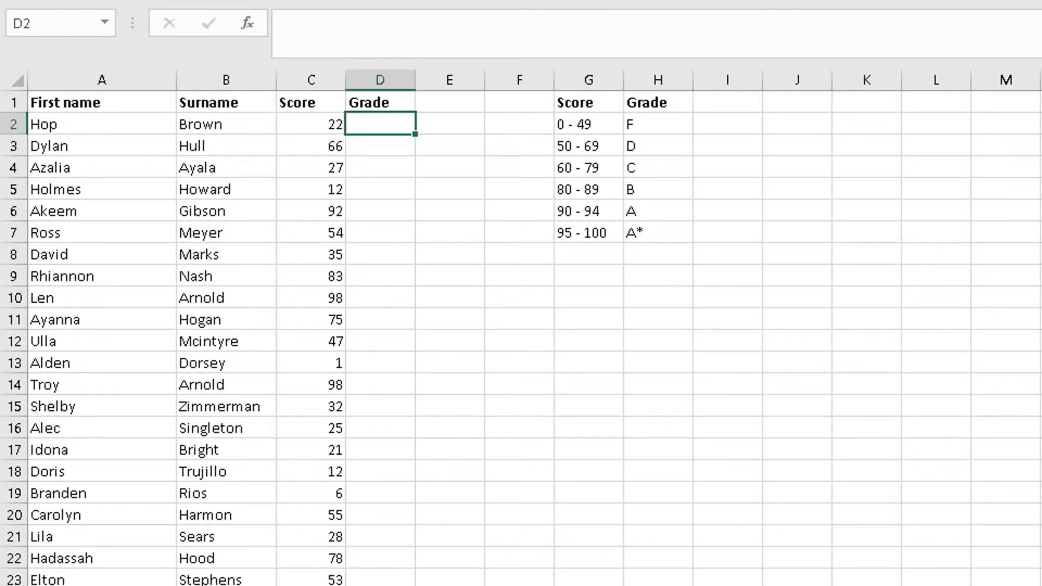
Step: Review the First name, Surname, Score and empty Grade columns and the band table's letter grades
left_click(58, 80)
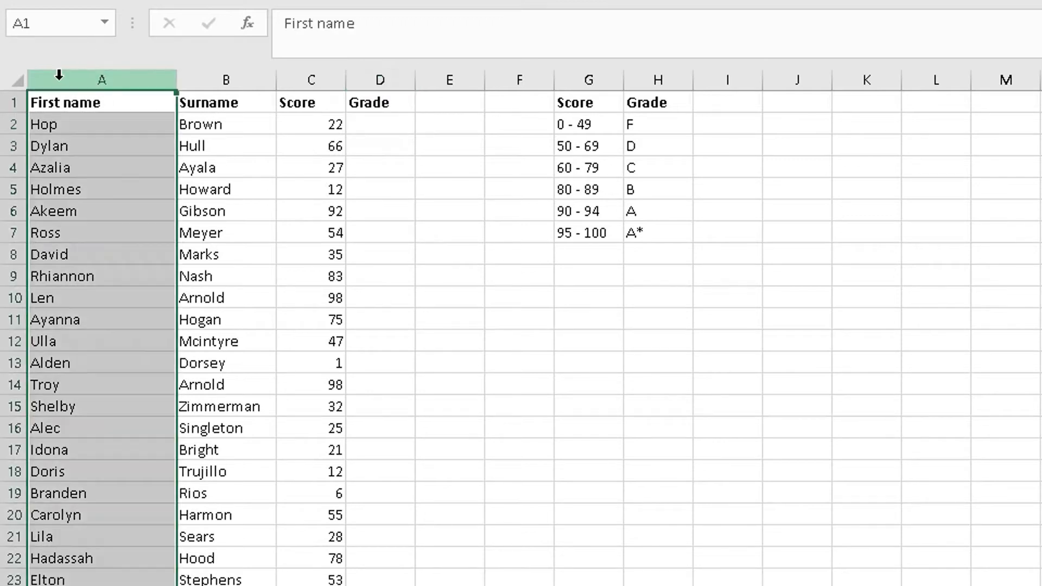
left_click(201, 86)
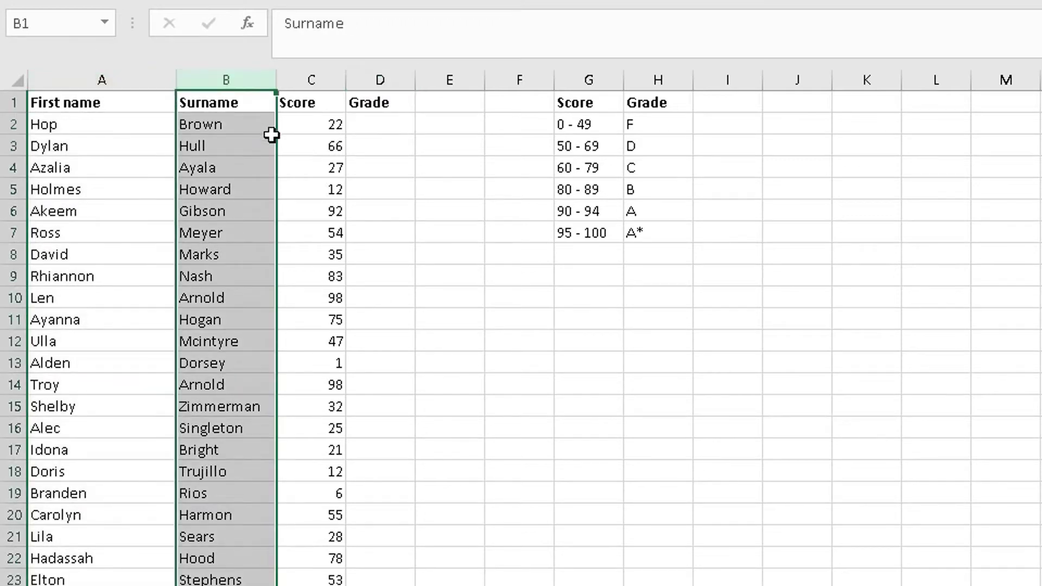
left_click(322, 71)
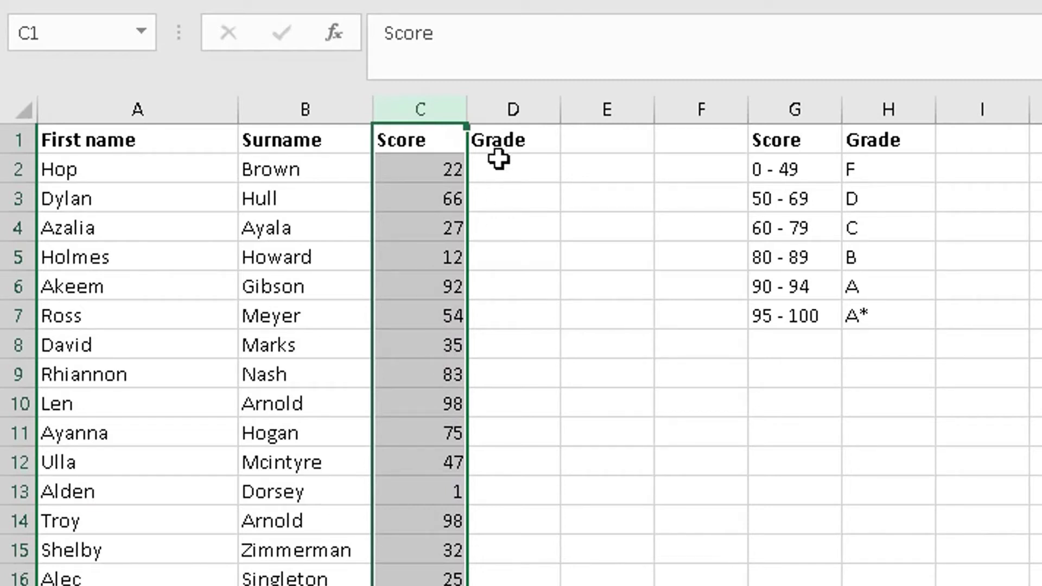
left_click(508, 109)
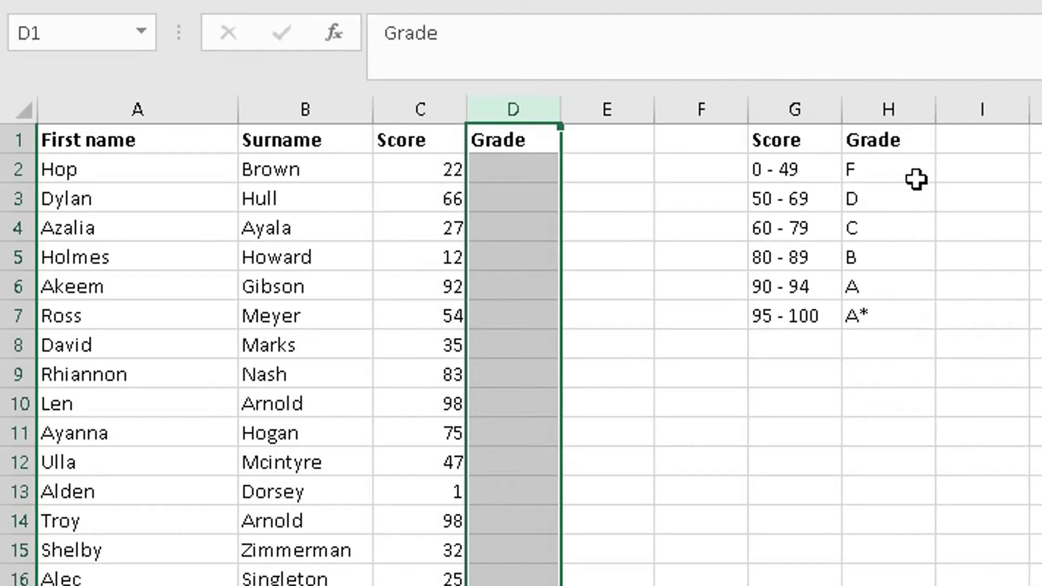
left_click_drag(881, 181, 876, 315)
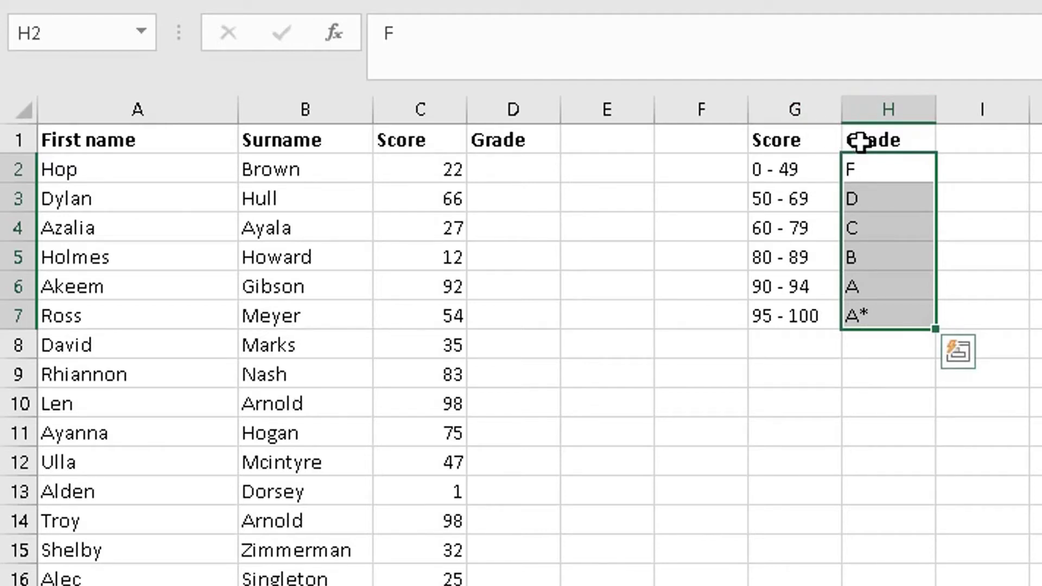
Step: Insert a blank column before the grade letters and enter 0 in H2
left_click(880, 108)
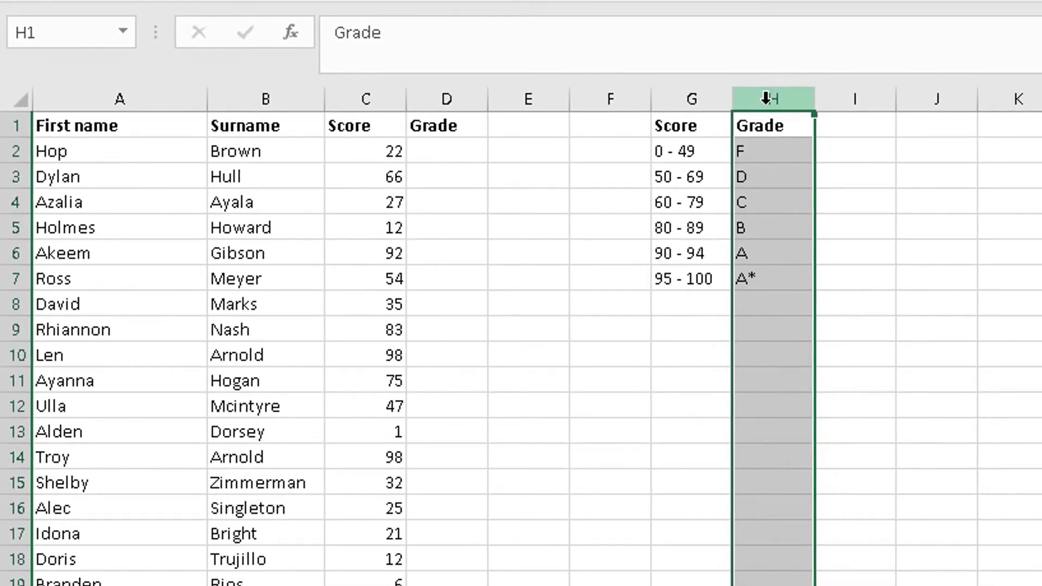
right_click(765, 99)
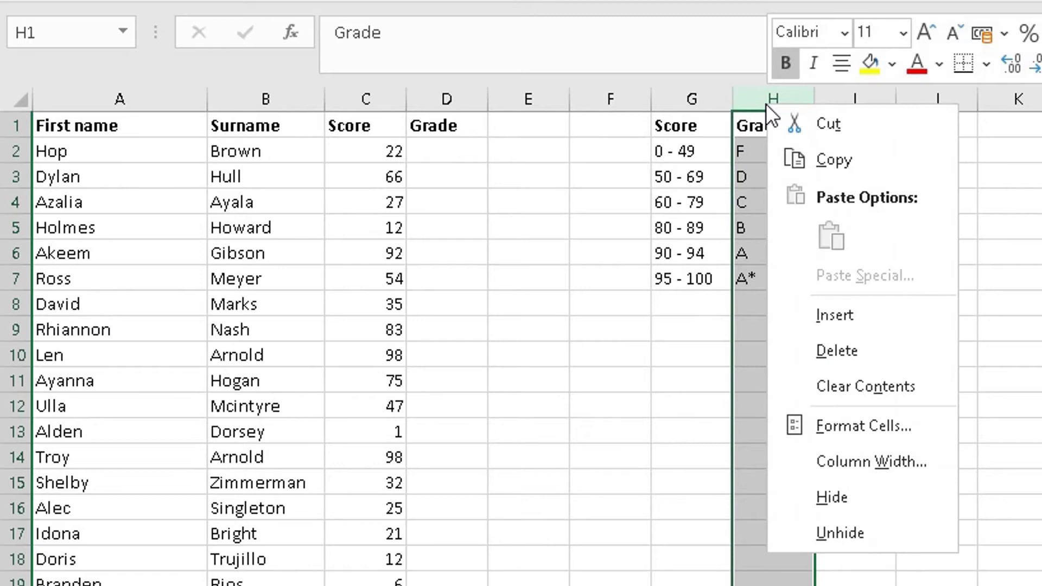
left_click(805, 314)
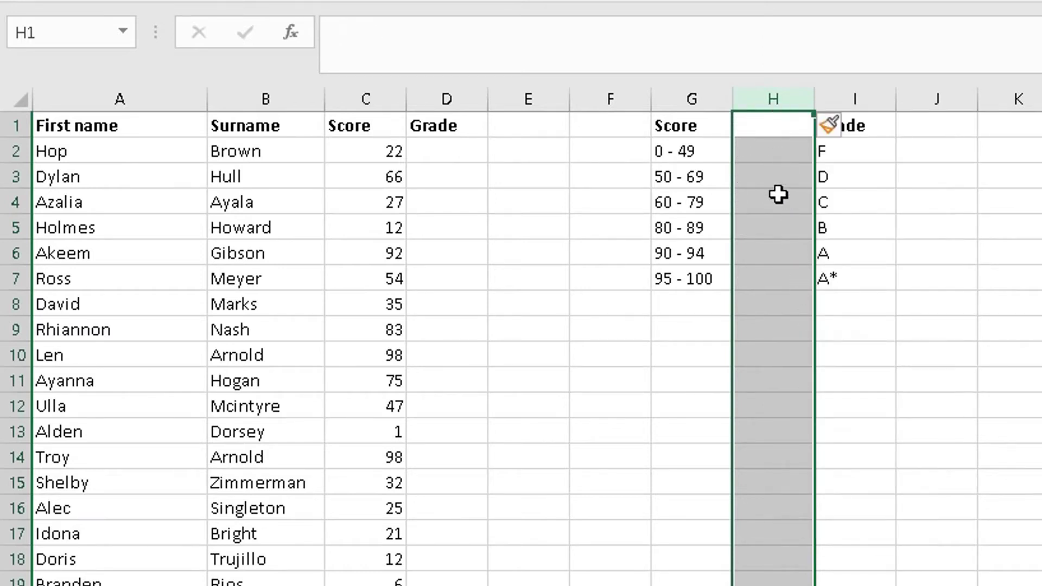
left_click(754, 153)
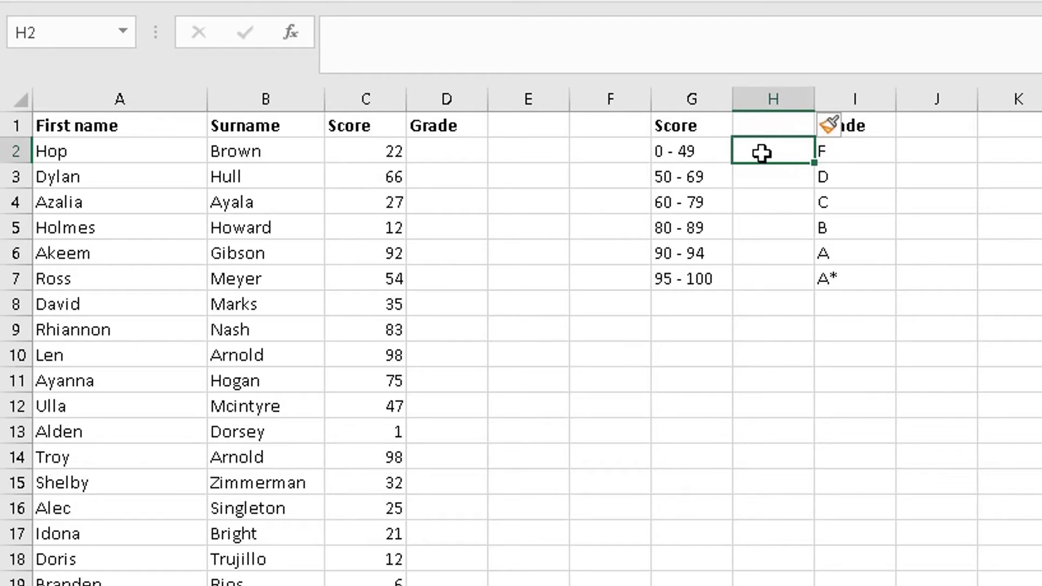
type("0")
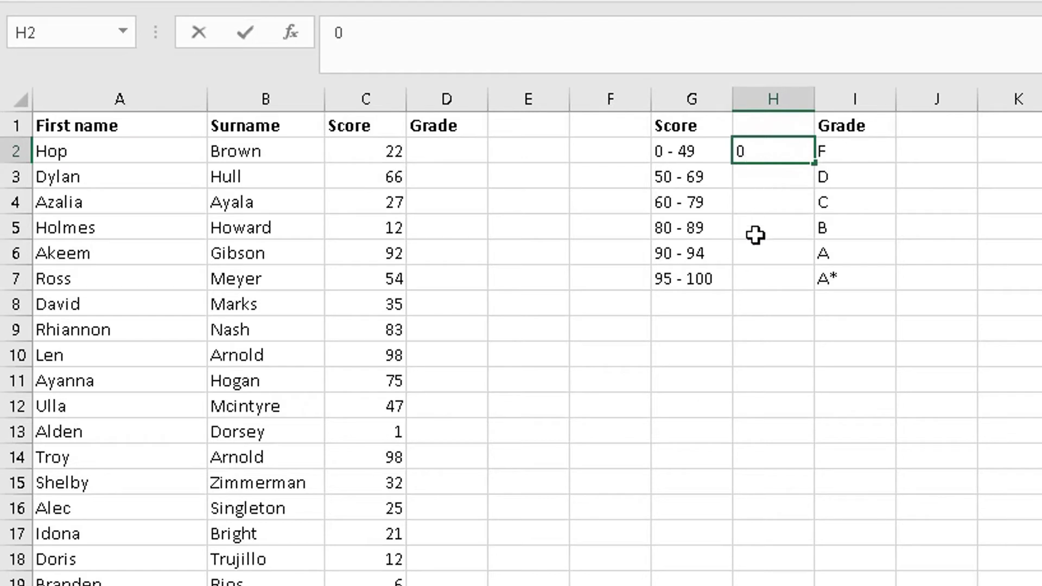
Step: Flash Fill H3:H7 with the lower band limits 50, 60, 80, 90 and 95
left_click(768, 179)
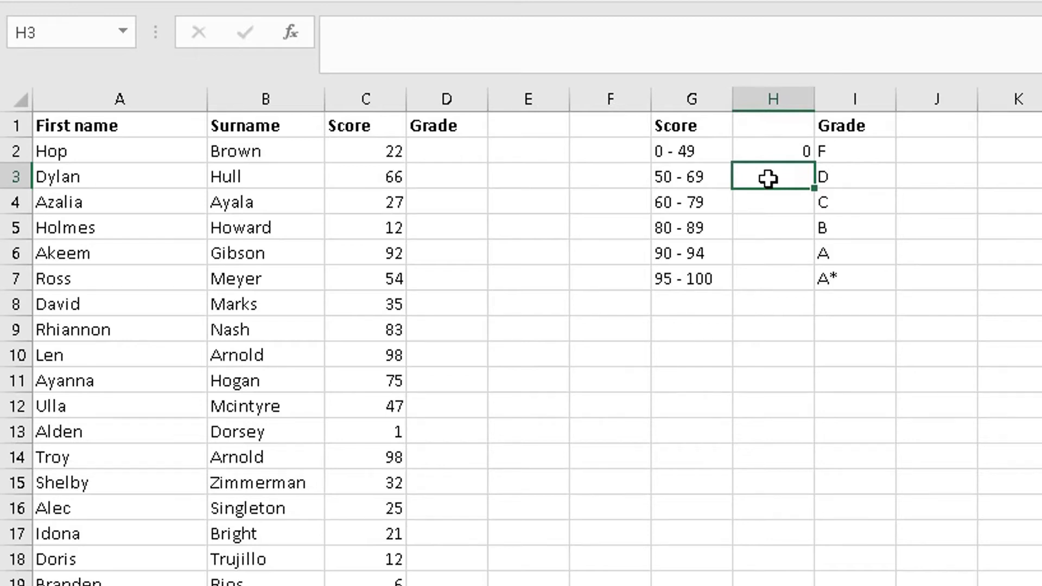
key("ctrl+e")
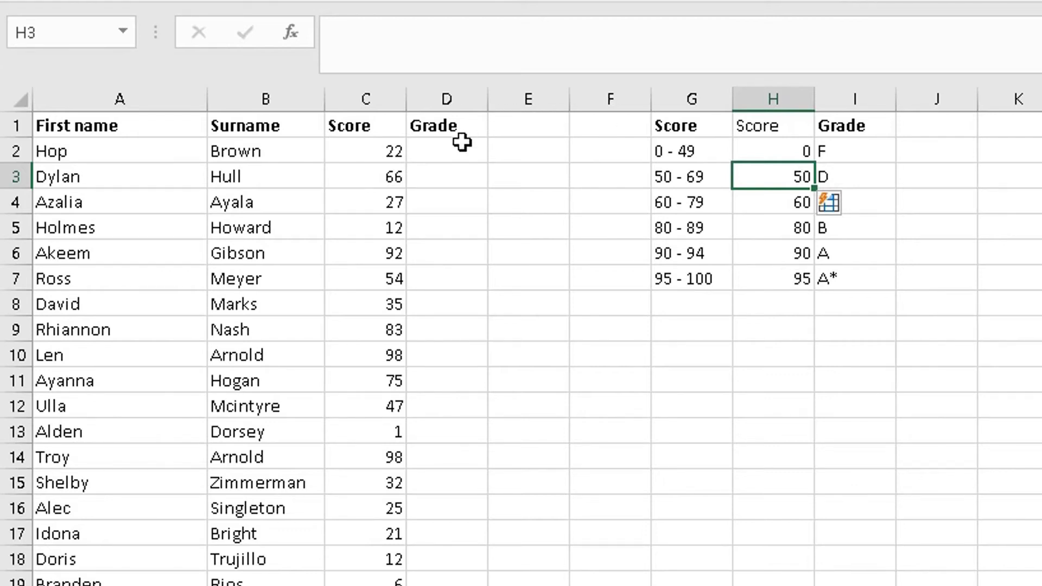
Step: Start =VLOOKUP( in cell D2 using the vlo autocomplete suggestion
left_click(444, 152)
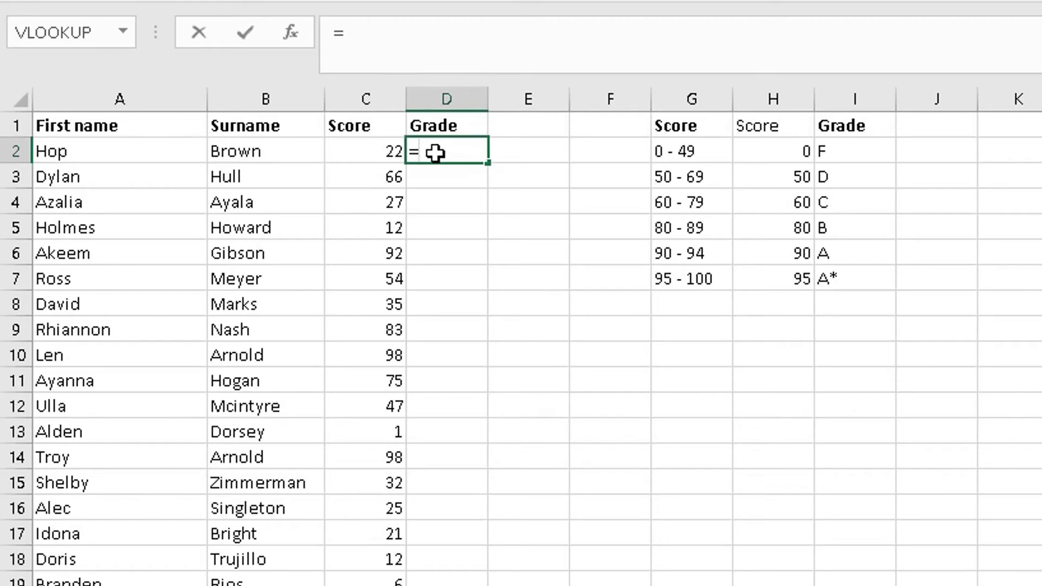
type("vlookup")
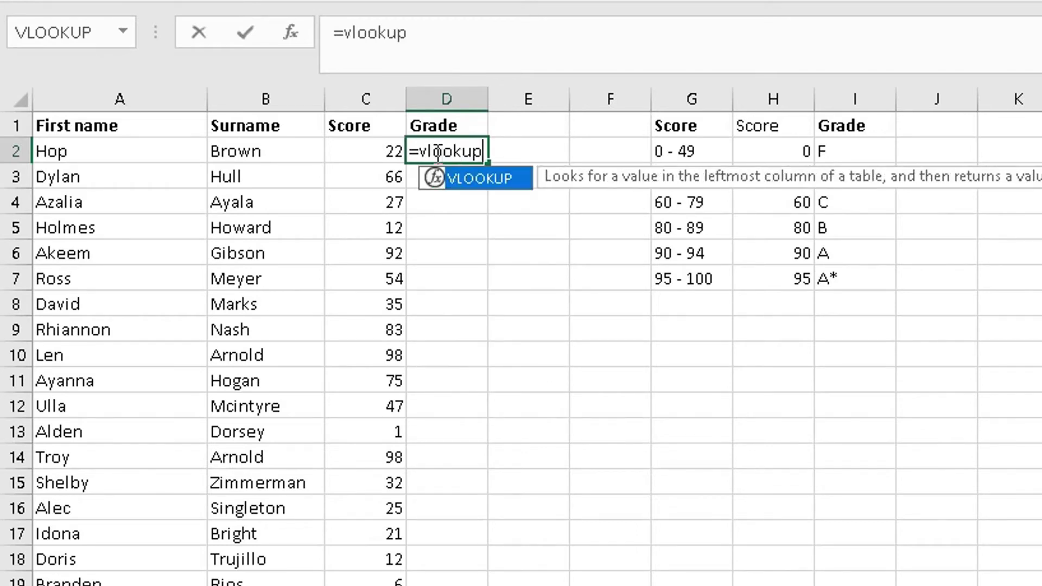
double_click(475, 185)
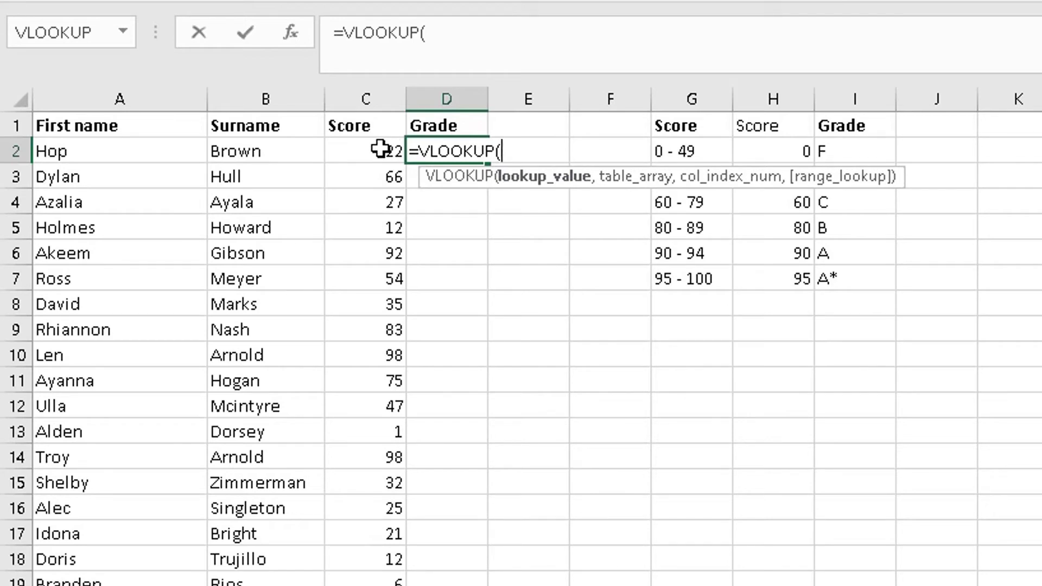
Step: Enter C2 as the lookup value and H2:I7 as the table range in D2's VLOOKUP
left_click(380, 149)
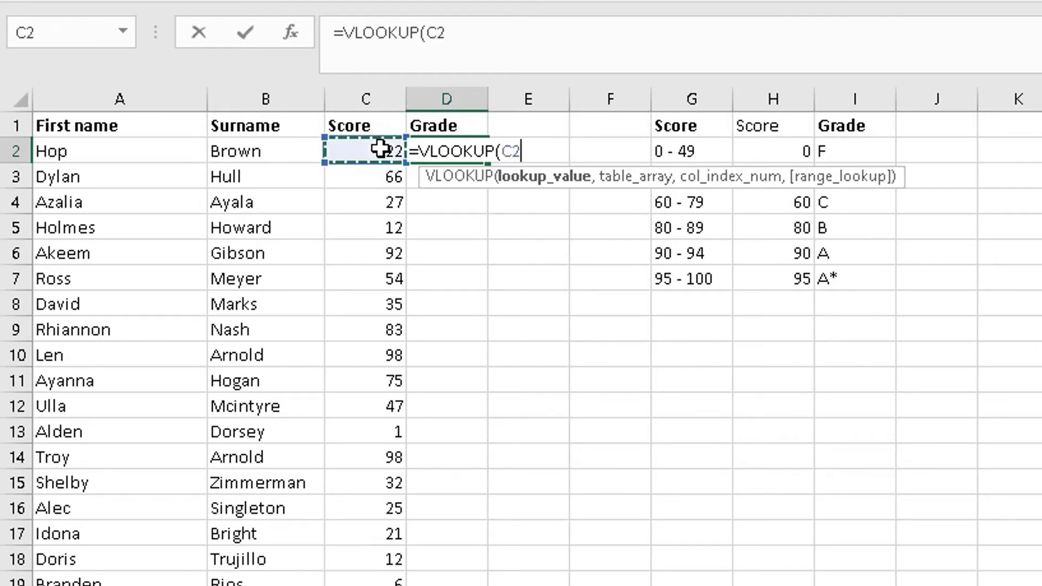
type(",")
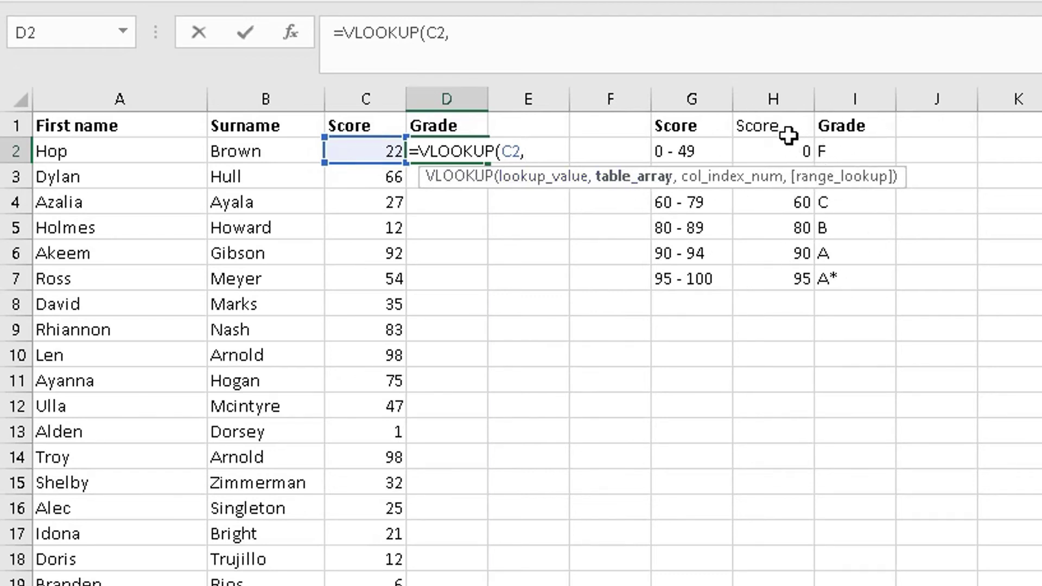
left_click(772, 122)
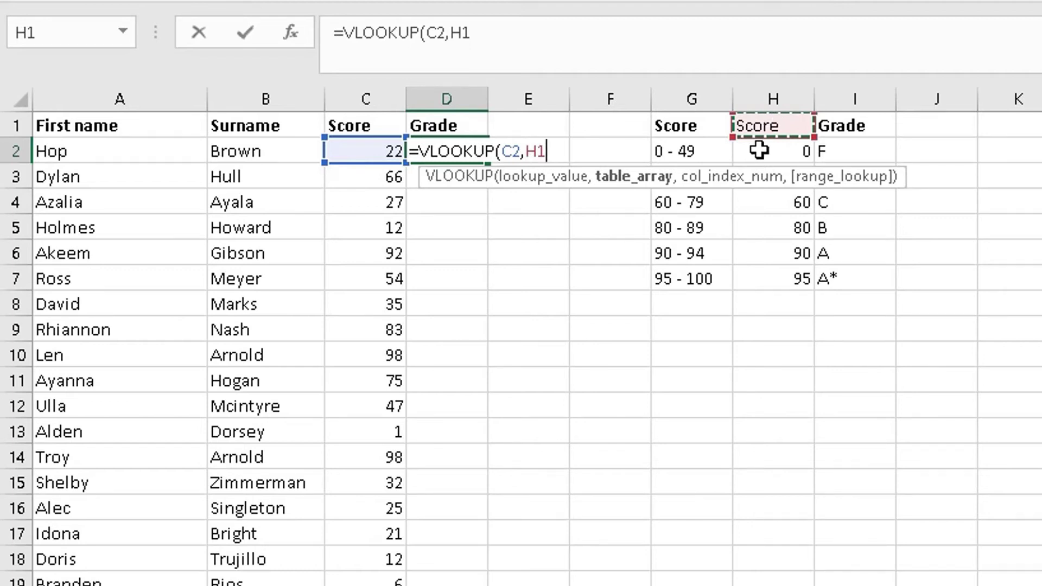
left_click_drag(758, 145, 850, 272)
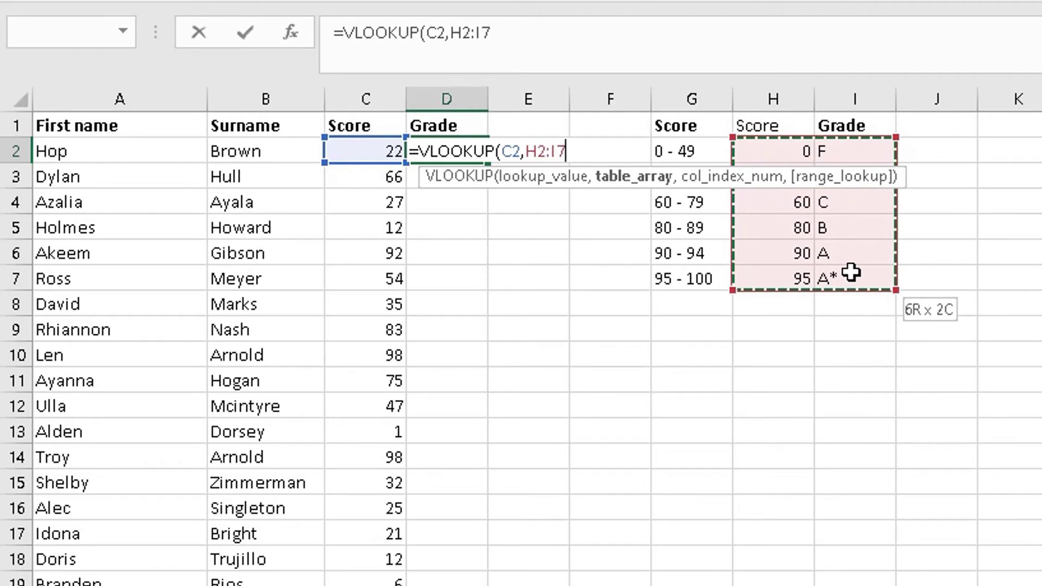
left_click_drag(851, 273, 851, 272)
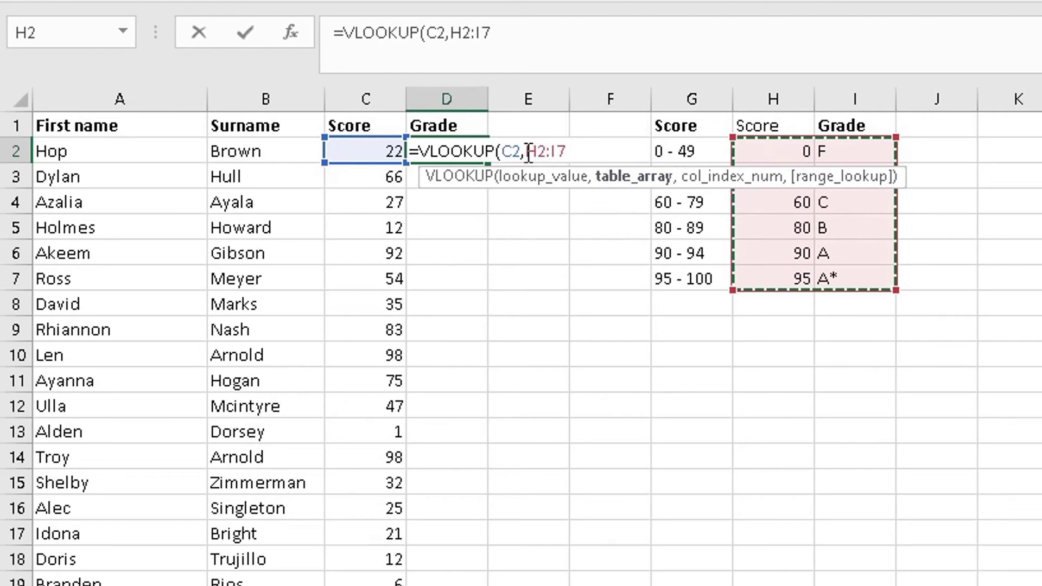
left_click(529, 155)
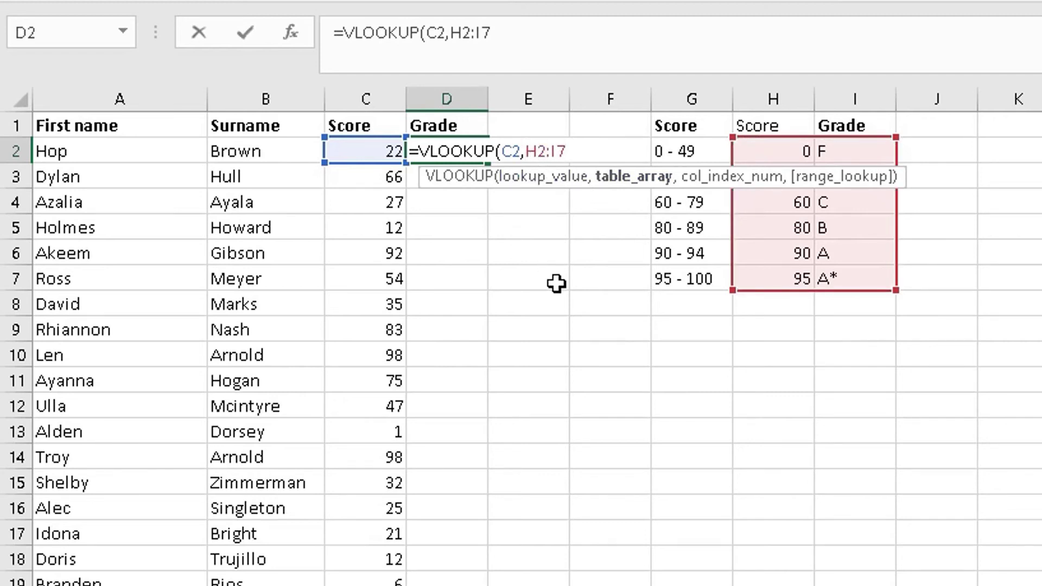
Step: Make the lookup range absolute as $H$2:$I$7 in the D2 formula
type("$H")
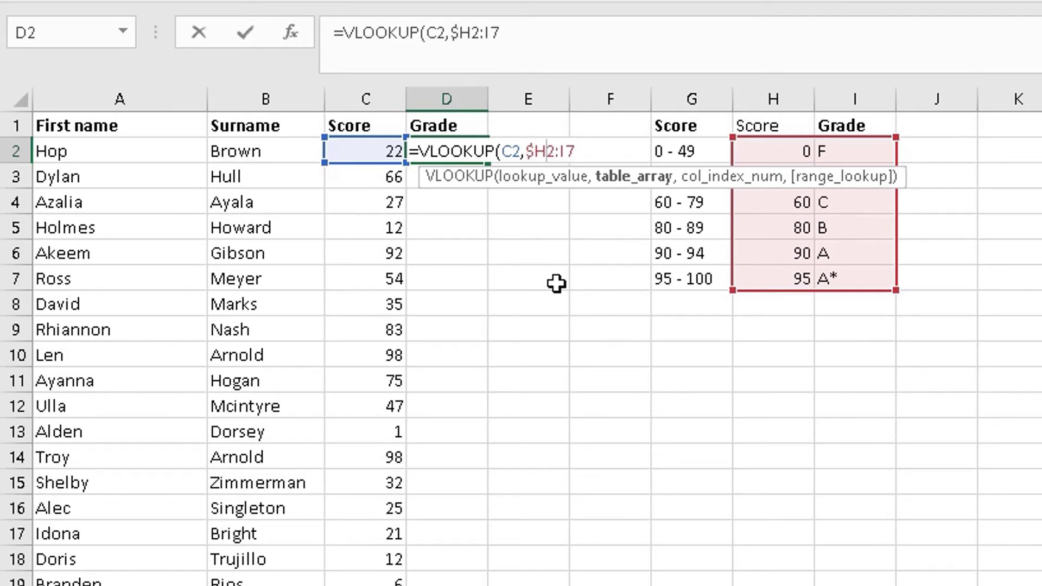
type("$")
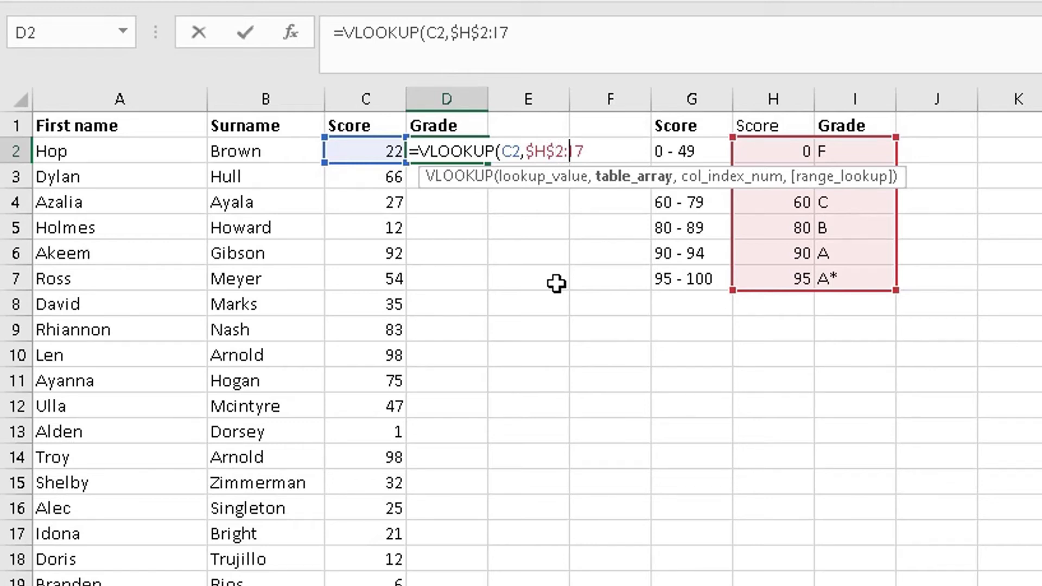
type("$I$7")
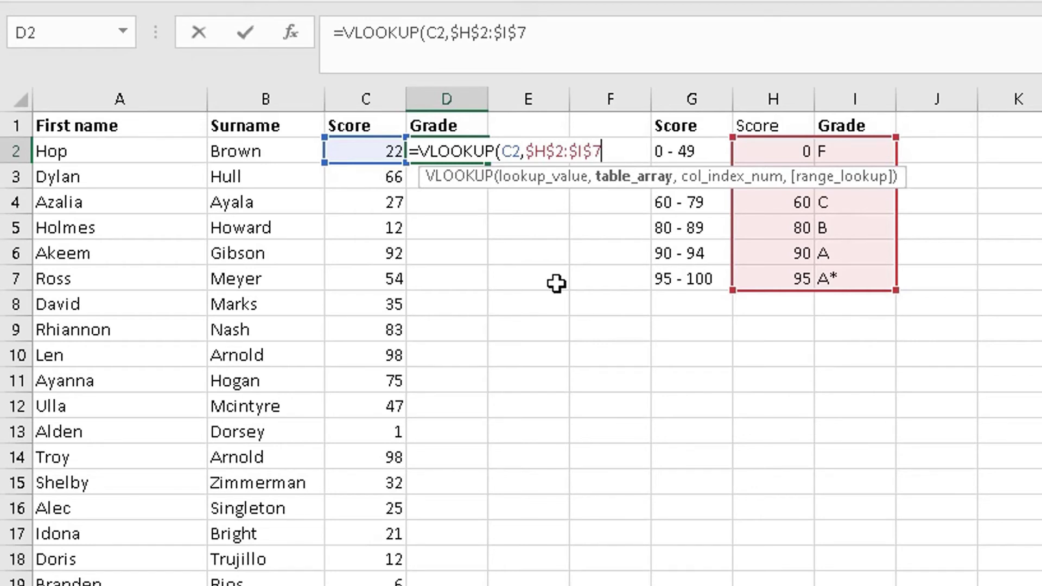
type(",2")
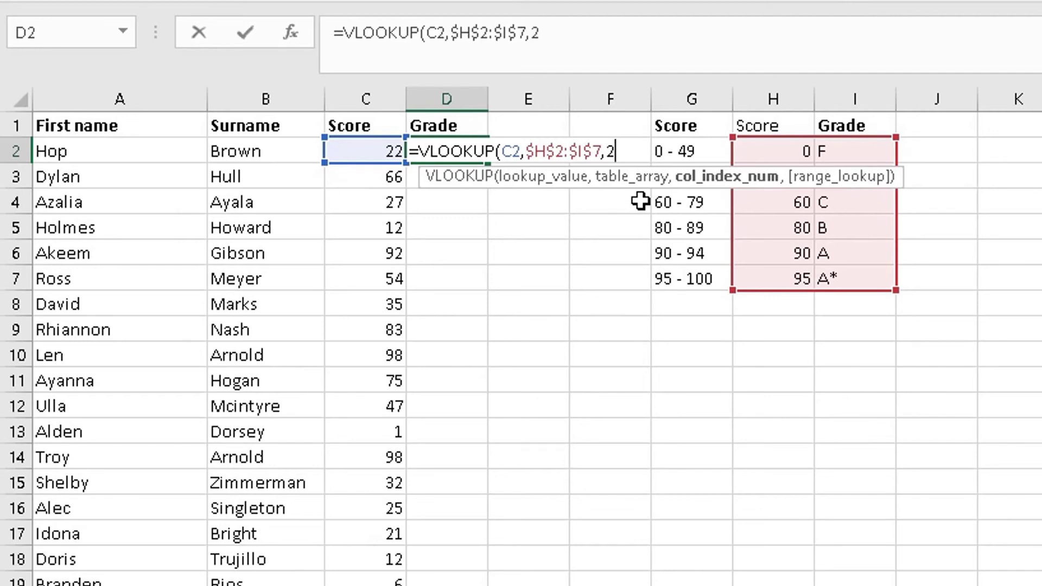
Step: Close and enter =VLOOKUP(C2,$H$2:$I$7,2) in D2, returning grade F for 22
type(")")
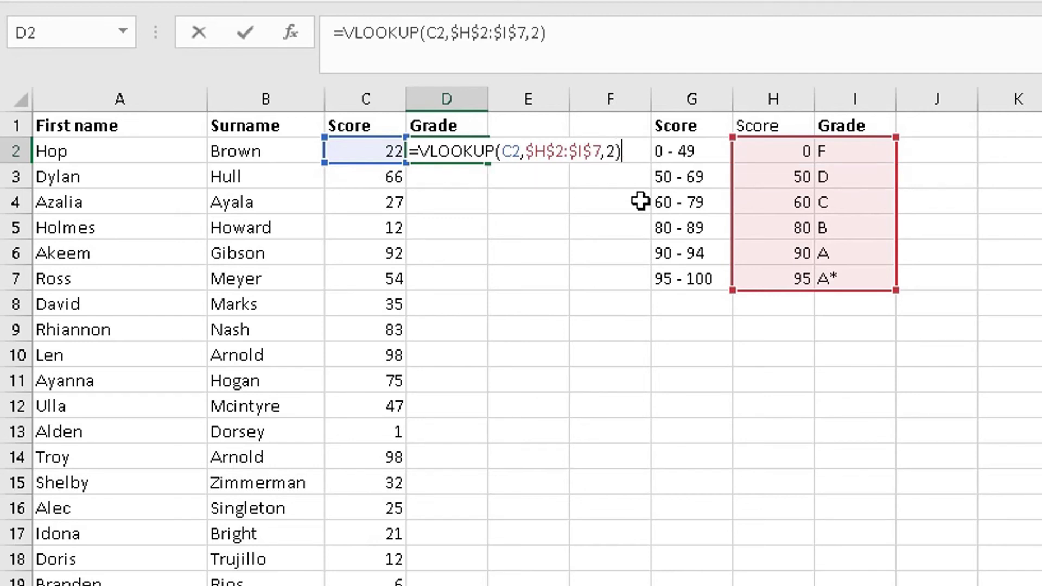
key("Return")
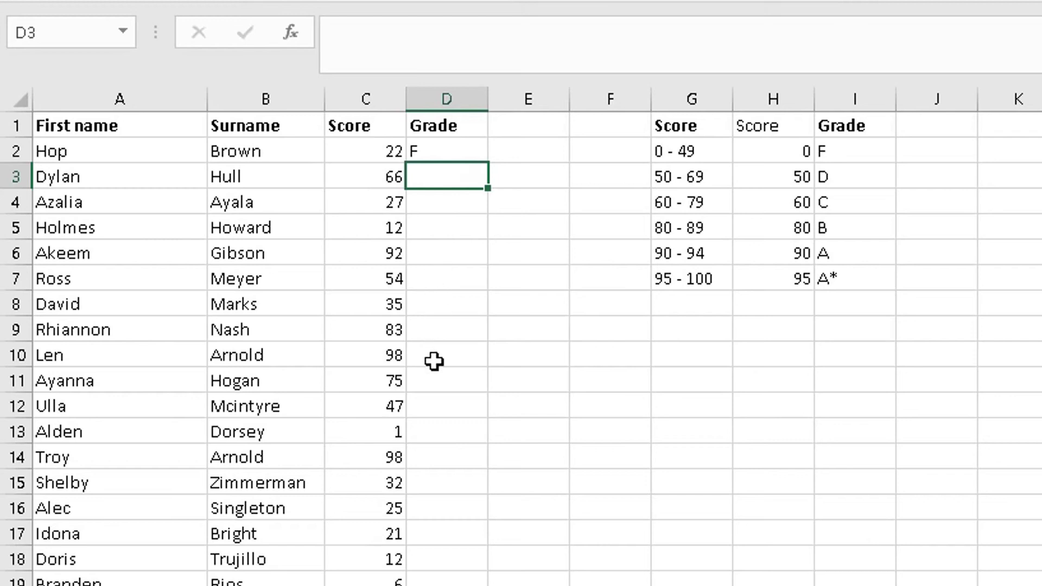
left_click(455, 151)
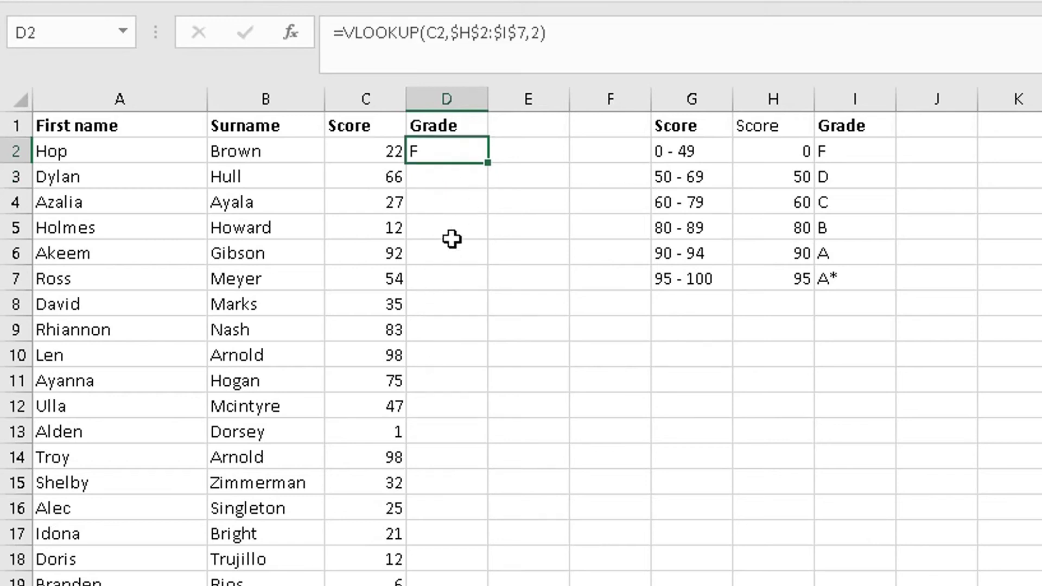
Step: Copy the D2 formula down column D and confirm D14 returns A* for 98
double_click(488, 163)
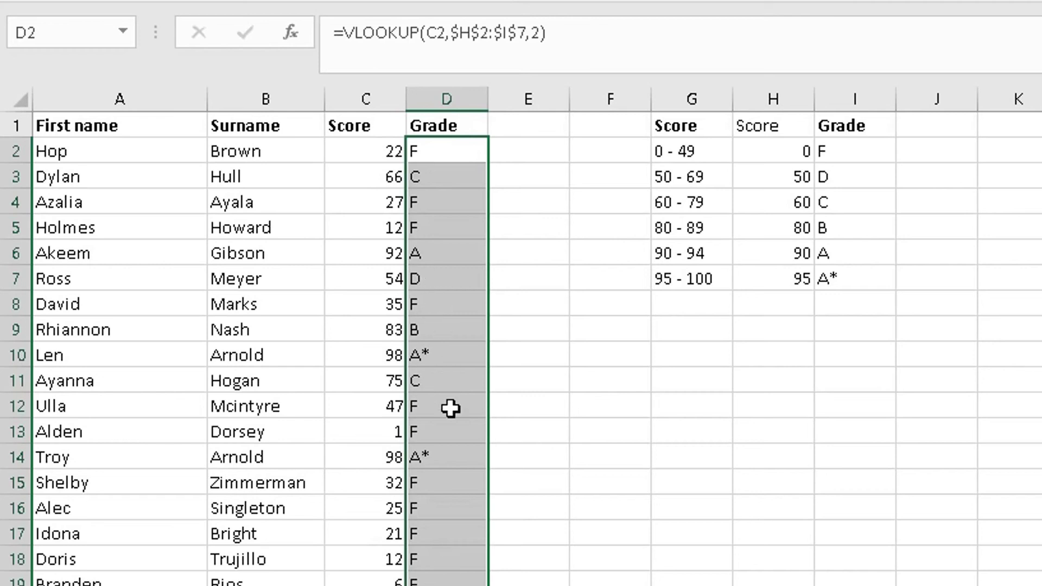
left_click(445, 462)
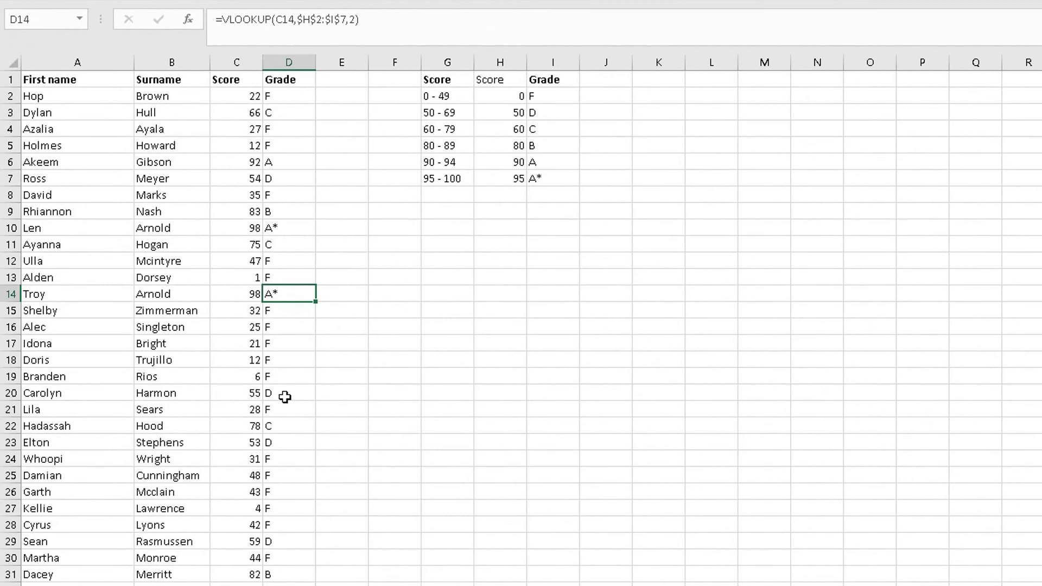
left_click(285, 392)
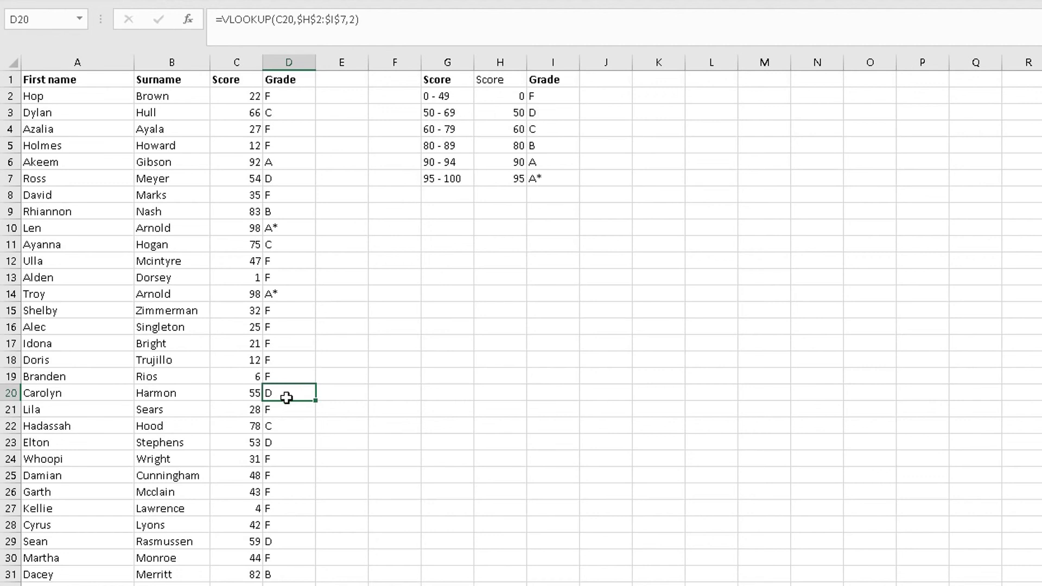
left_click(279, 461)
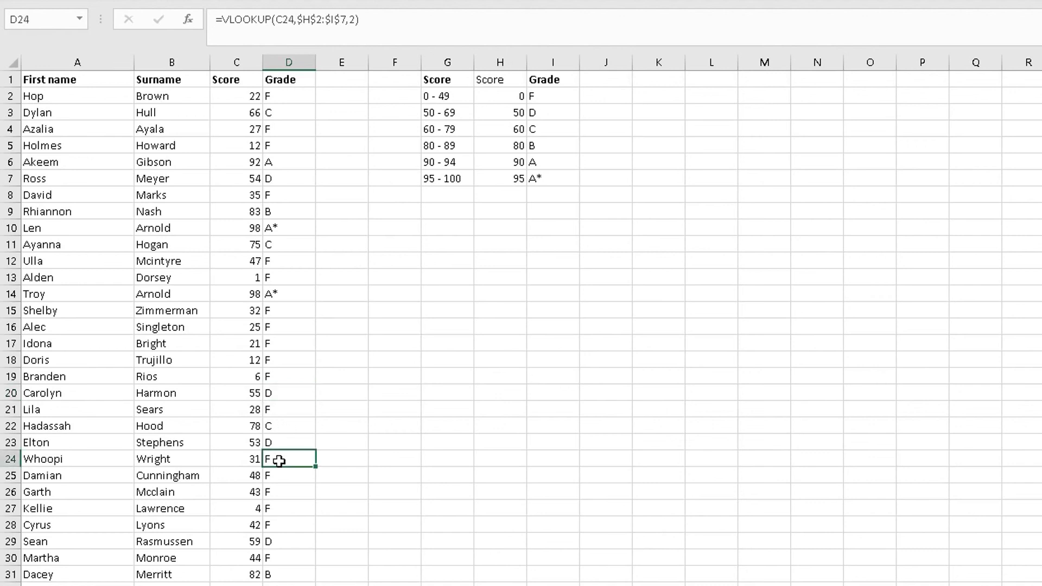